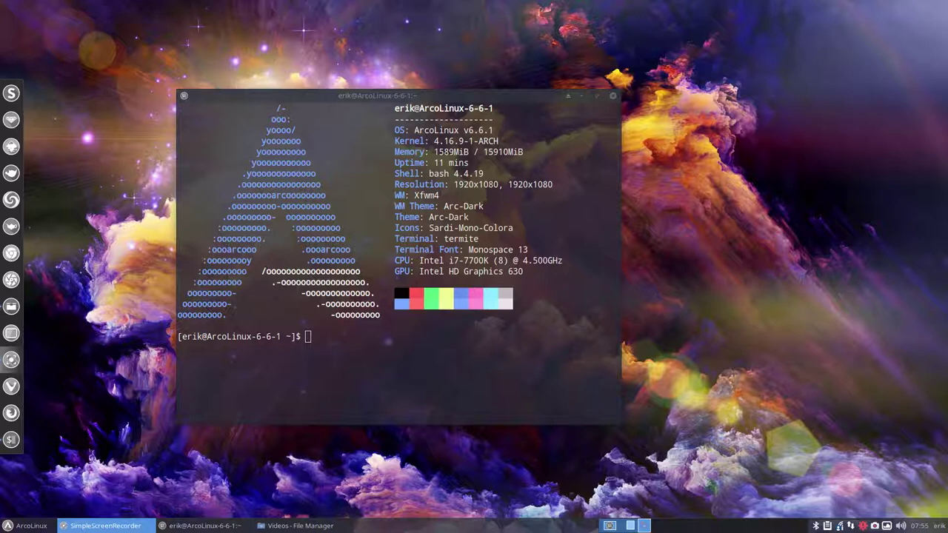
- Run pksyua in termite with the sudo password and see package-query report libalpm.so.10 errors
{"action": "left_click", "coordinate": [918, 525]}
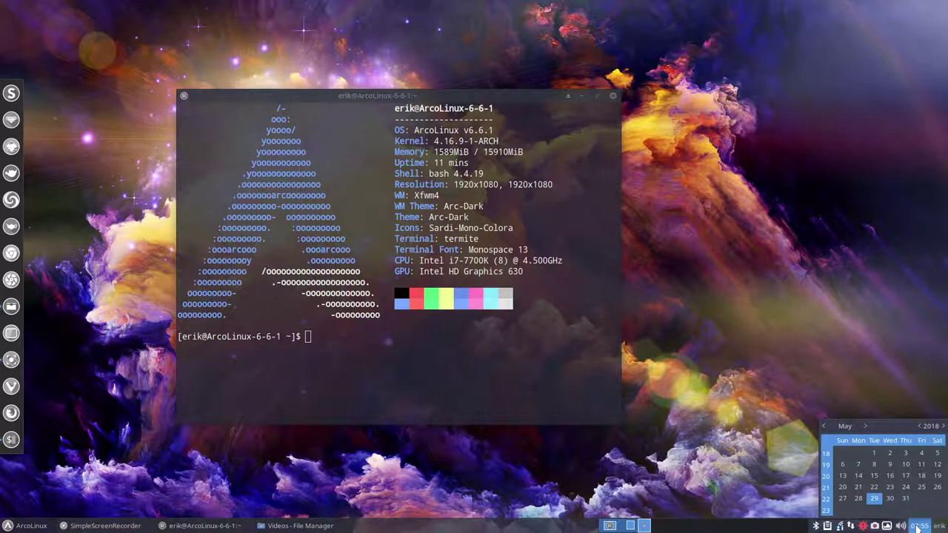
{"action": "left_click", "coordinate": [918, 526]}
{"action": "left_click", "coordinate": [456, 358]}
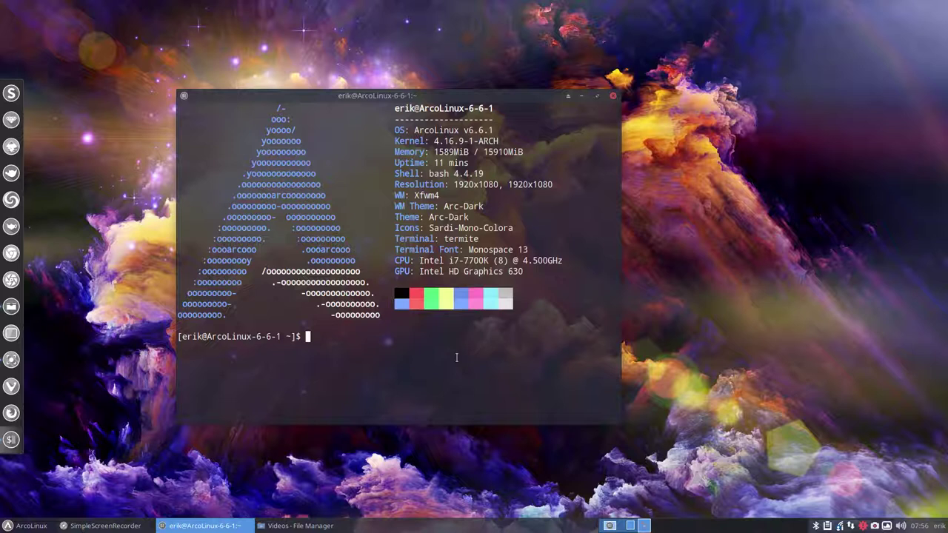
{"action": "type", "text": "pksyua"}
{"action": "key", "text": "Return"}
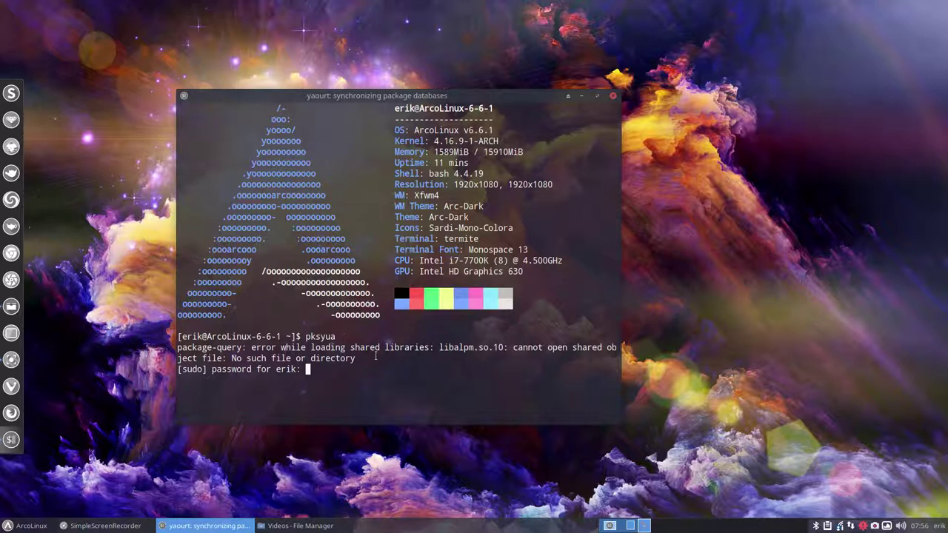
{"action": "key", "text": "Return"}
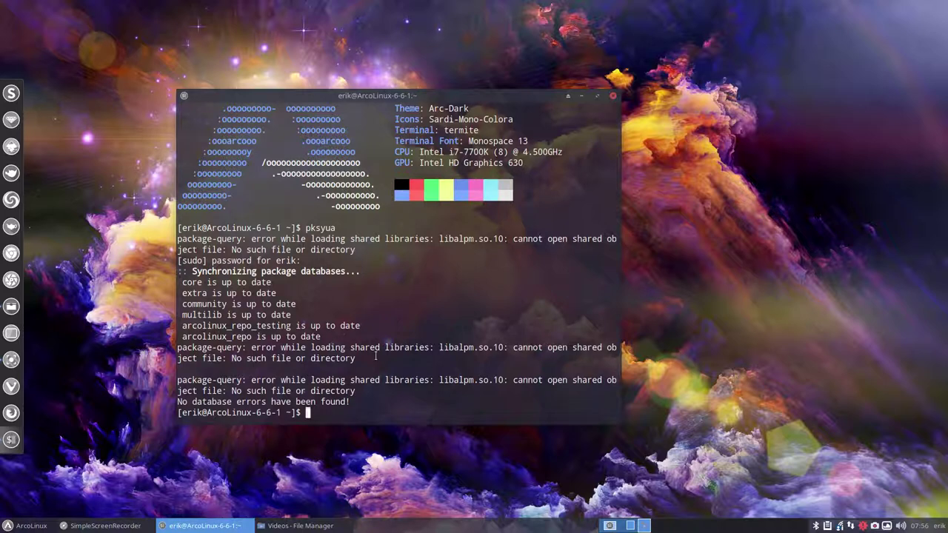
- Try the pamac update notifier and list the available pamac-* commands via tab completion
{"action": "left_click", "coordinate": [864, 526]}
{"action": "type", "text": "pamc"}
{"action": "key", "text": "BackSpace"}
{"action": "type", "text": "ac"}
{"action": "key", "text": "Tab"}
{"action": "key", "text": "Tab"}
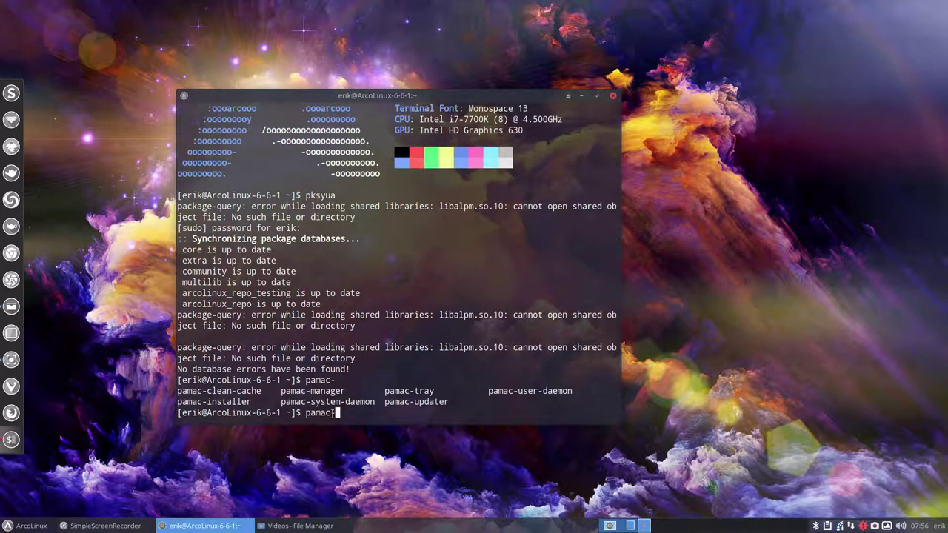
- Run pamac-manager, watch it segfault, and select the package-query libalpm error lines
{"action": "type", "text": "t"}
{"action": "key", "text": "BackSpace"}
{"action": "type", "text": "ma"}
{"action": "key", "text": "Tab"}
{"action": "key", "text": "Return"}
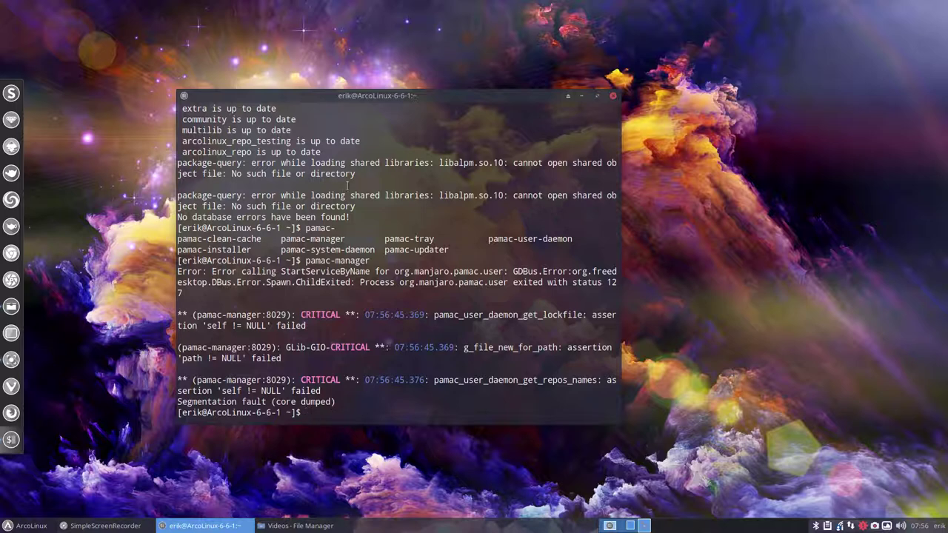
{"action": "left_click_drag", "start_coordinate": [177, 162], "coordinate": [357, 173]}
{"action": "key", "text": "ctrl+c"}
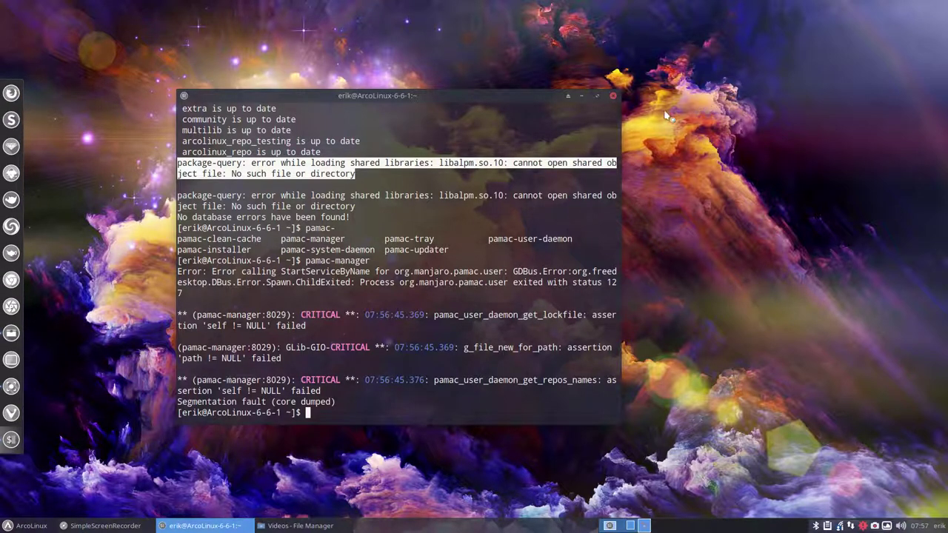
- In Firefox, dismiss two live-stream notifications and Google the pasted package-query libalpm.so.10 error
{"action": "key", "text": "ctrl+alt+f"}
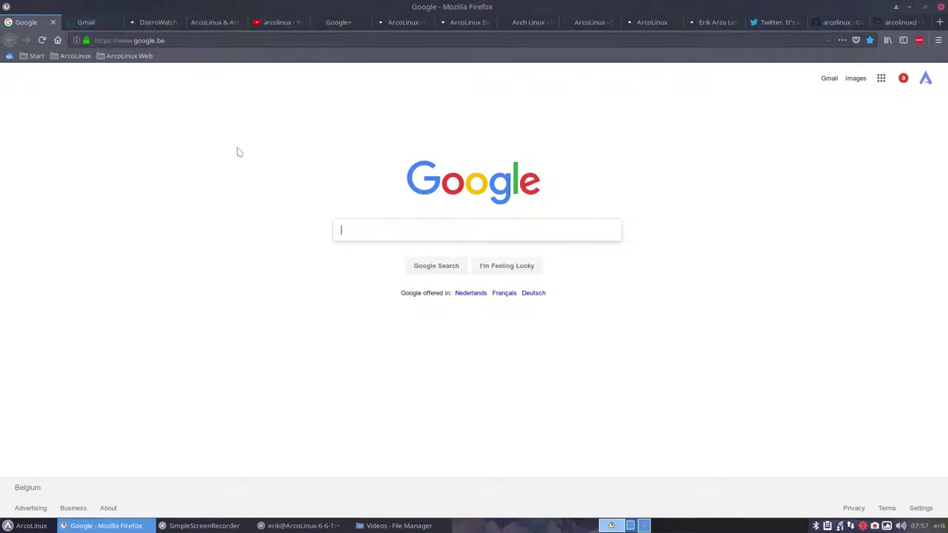
{"action": "left_click", "coordinate": [787, 116]}
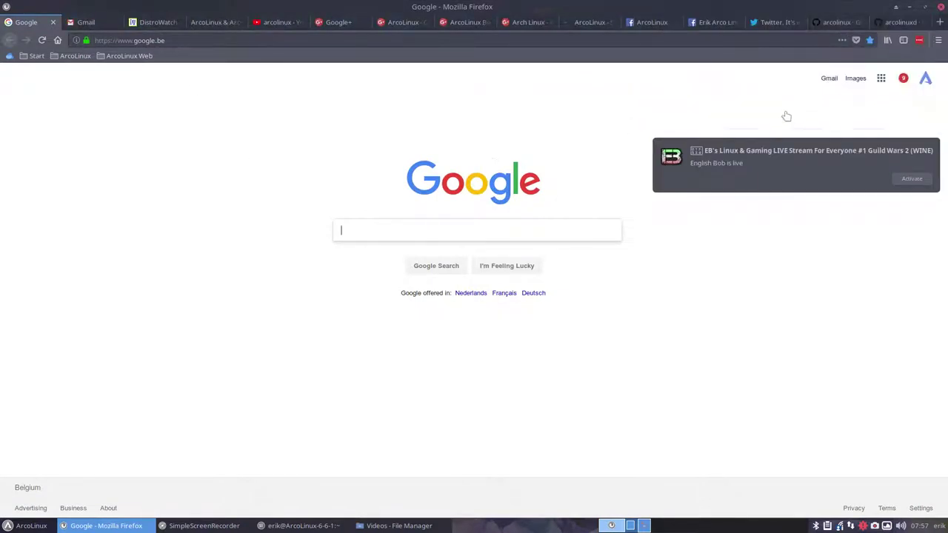
{"action": "left_click", "coordinate": [760, 155]}
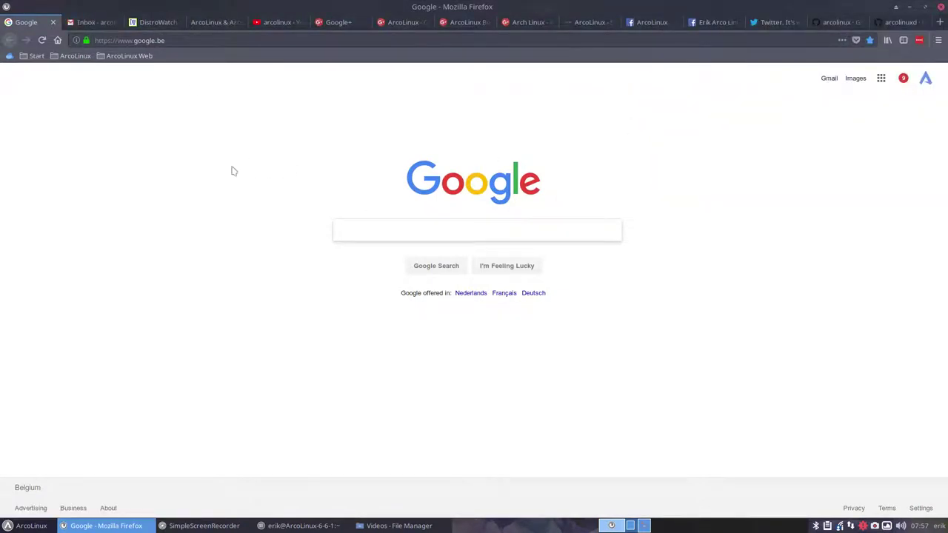
{"action": "left_click", "coordinate": [371, 235]}
{"action": "key", "text": "ctrl+v"}
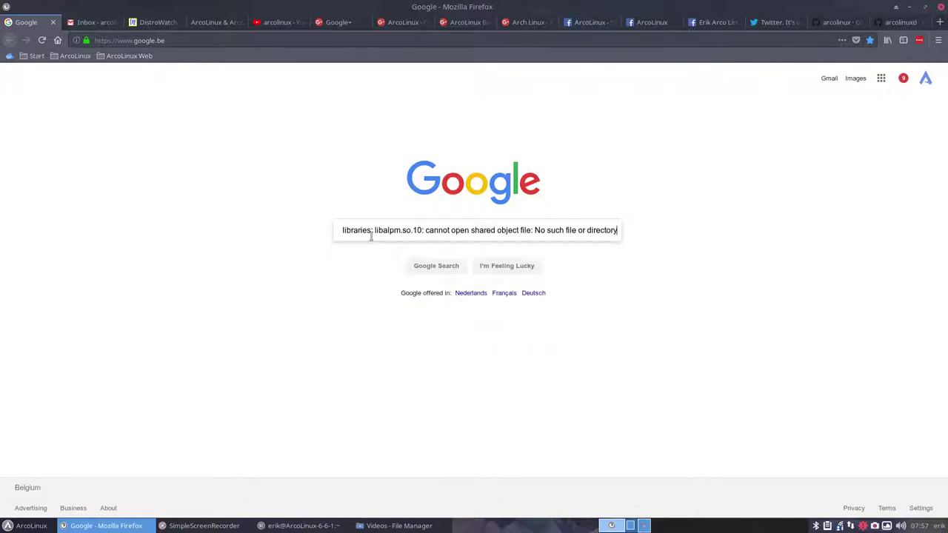
{"action": "key", "text": "Return"}
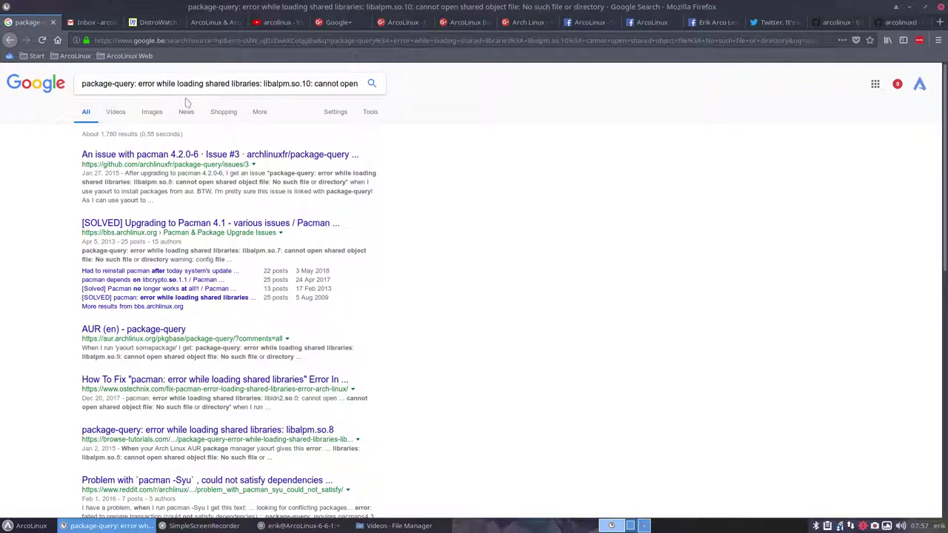
- Switch to the ArcoLinux forum tab and open the 'Known issues and their solution' board
{"action": "left_click", "coordinate": [212, 24]}
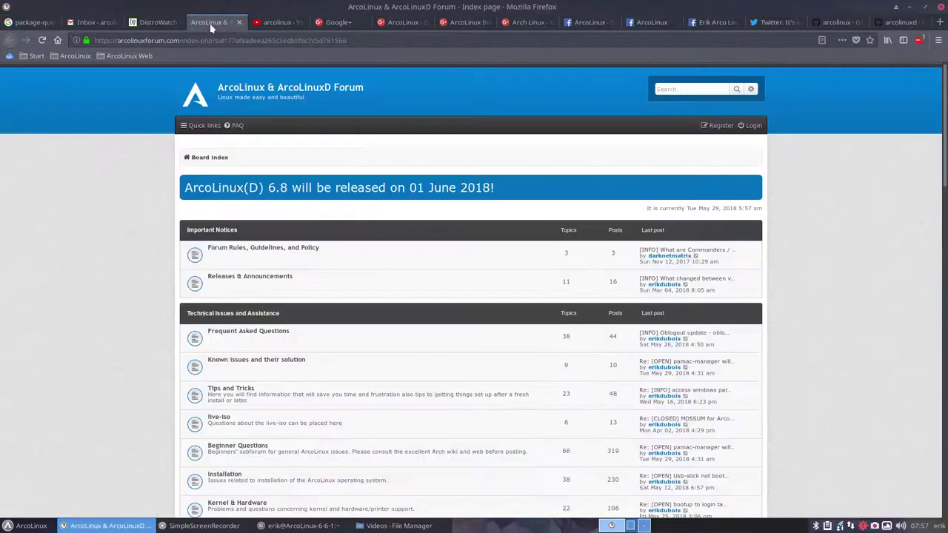
{"action": "left_click", "coordinate": [265, 360]}
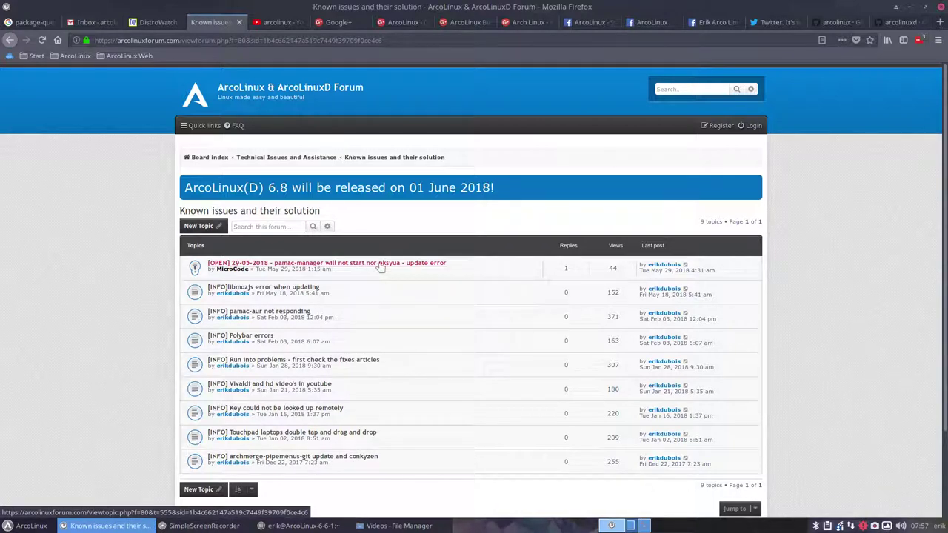
- Open the 29-05-2018 'pamac-manager will not start nor pksyua' topic and scroll through it
{"action": "left_click", "coordinate": [380, 264]}
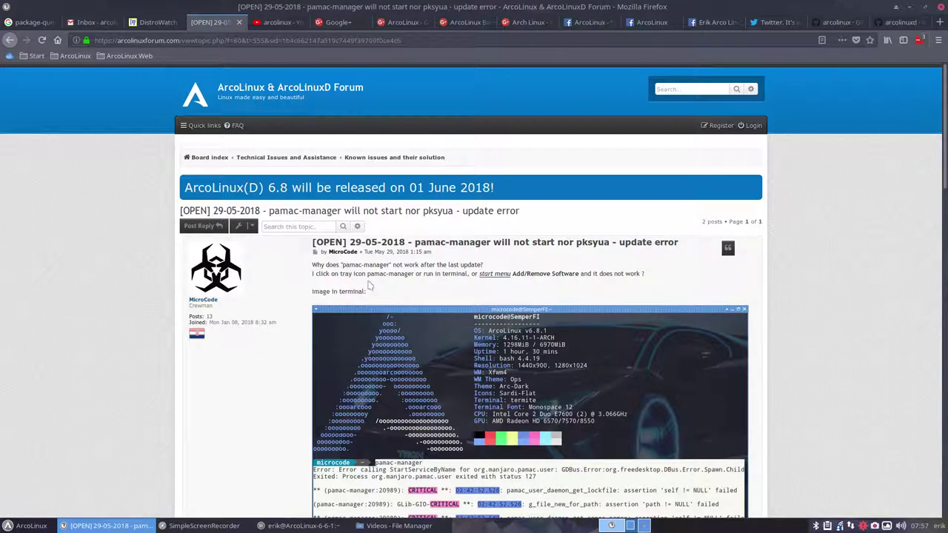
{"action": "scroll", "coordinate": [302, 362], "scroll_direction": "down", "scroll_amount": 4}
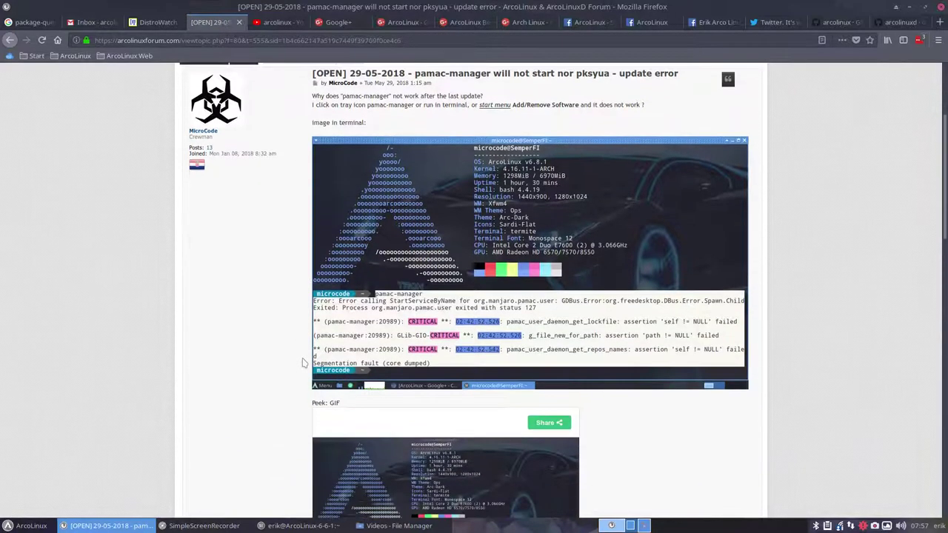
{"action": "scroll", "coordinate": [302, 363], "scroll_direction": "down", "scroll_amount": 3}
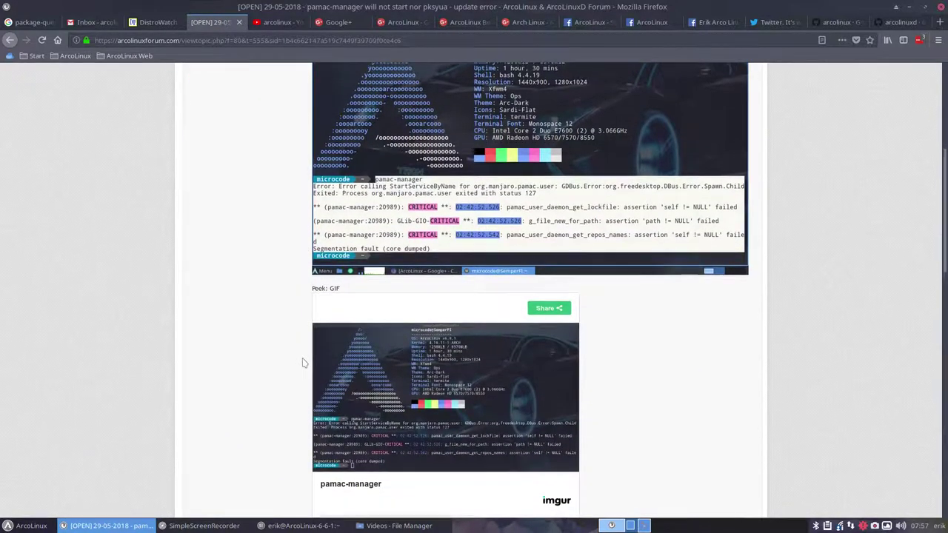
{"action": "scroll", "coordinate": [302, 362], "scroll_direction": "down", "scroll_amount": 6}
{"action": "scroll", "coordinate": [302, 363], "scroll_direction": "down", "scroll_amount": 6}
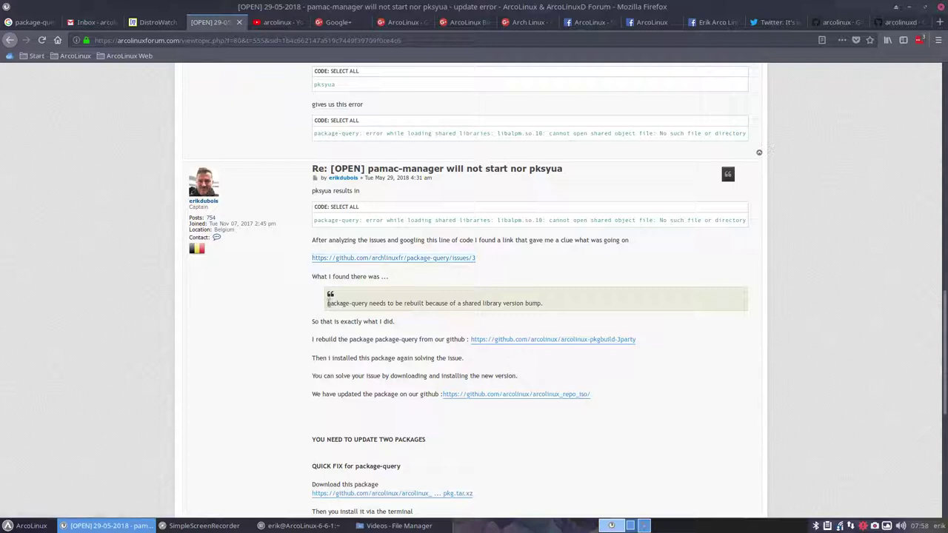
- Highlight the package-query rebuild quote and read down to the pamac-aur quick fix
{"action": "left_click_drag", "start_coordinate": [328, 303], "coordinate": [437, 303]}
{"action": "left_click", "coordinate": [457, 302]}
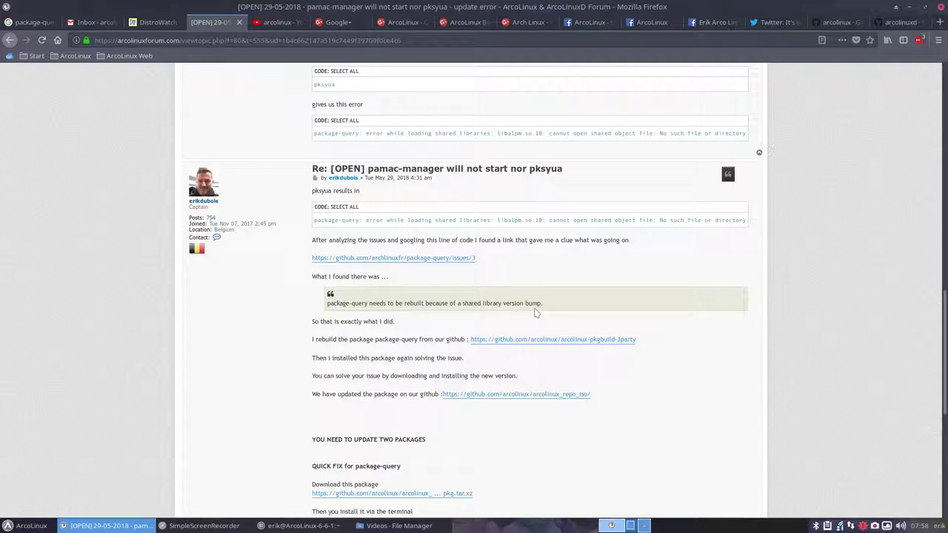
{"action": "scroll", "coordinate": [474, 259], "scroll_direction": "down", "scroll_amount": 3}
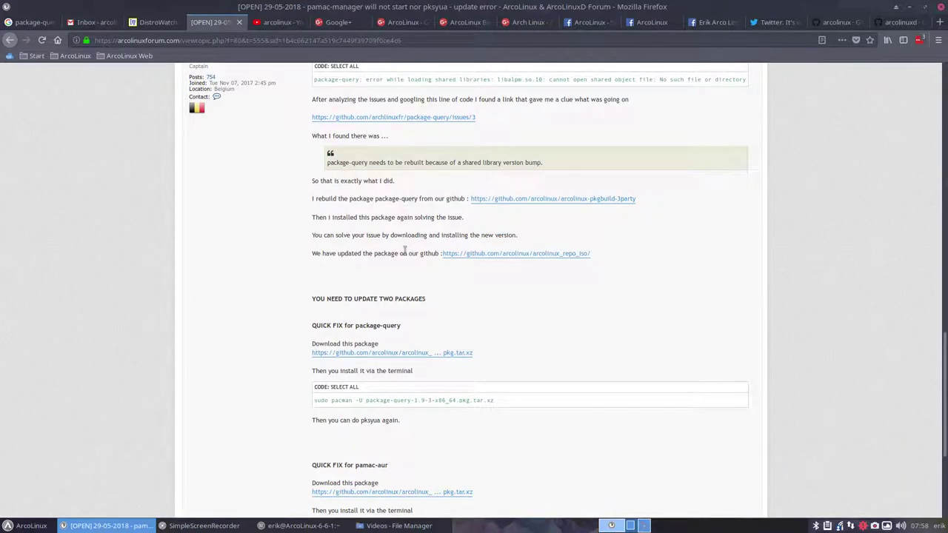
{"action": "scroll", "coordinate": [404, 248], "scroll_direction": "down", "scroll_amount": 3}
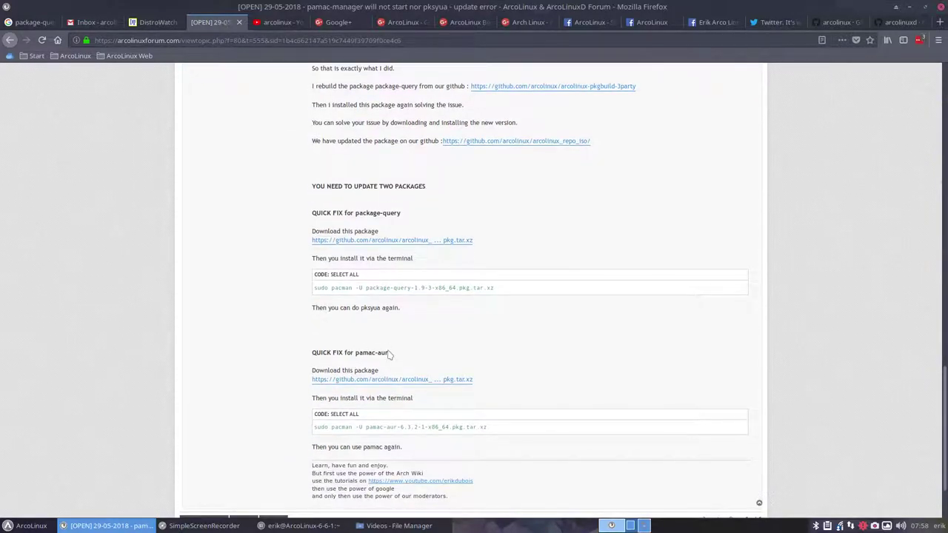
- Download and save package-query-1.9-3-x86_64.pkg.tar.xz from its GitHub page
{"action": "left_click", "coordinate": [420, 241]}
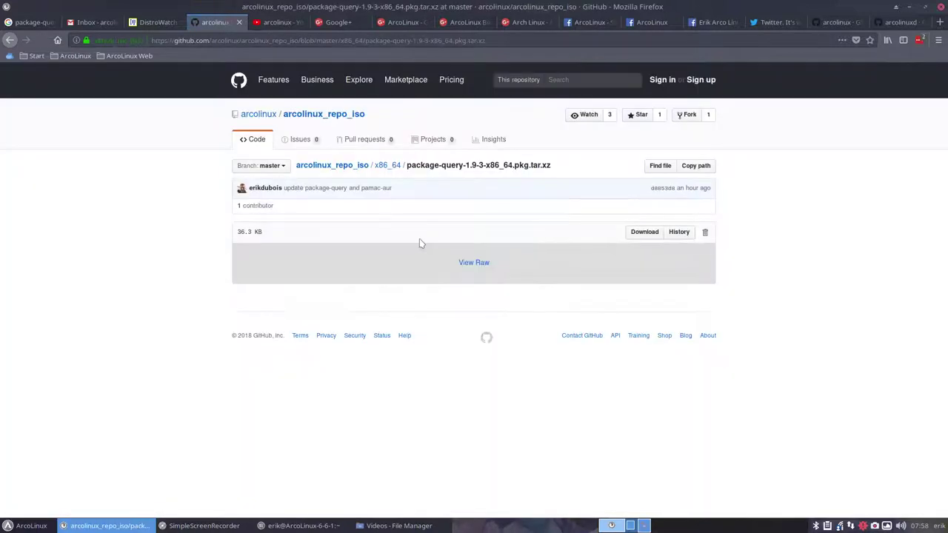
{"action": "left_click", "coordinate": [644, 232]}
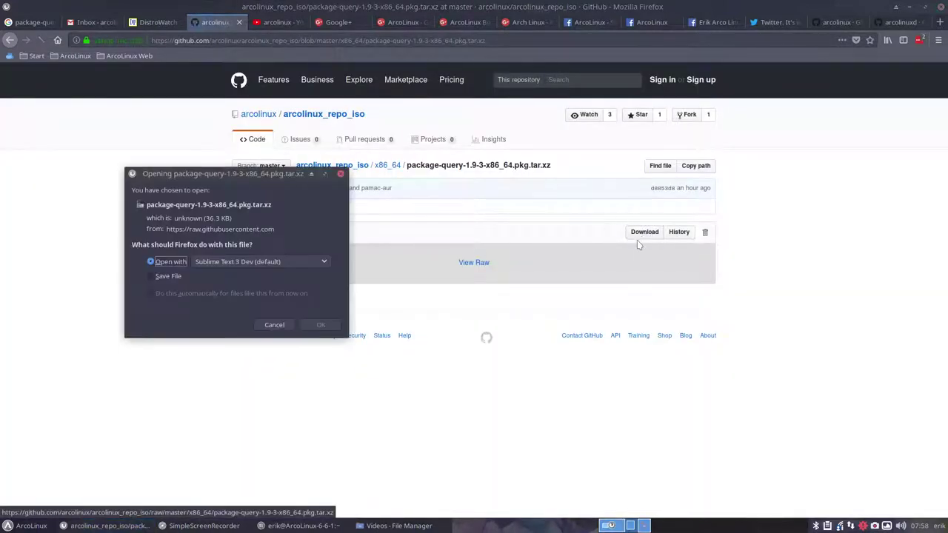
{"action": "left_click", "coordinate": [180, 275]}
{"action": "left_click", "coordinate": [320, 324]}
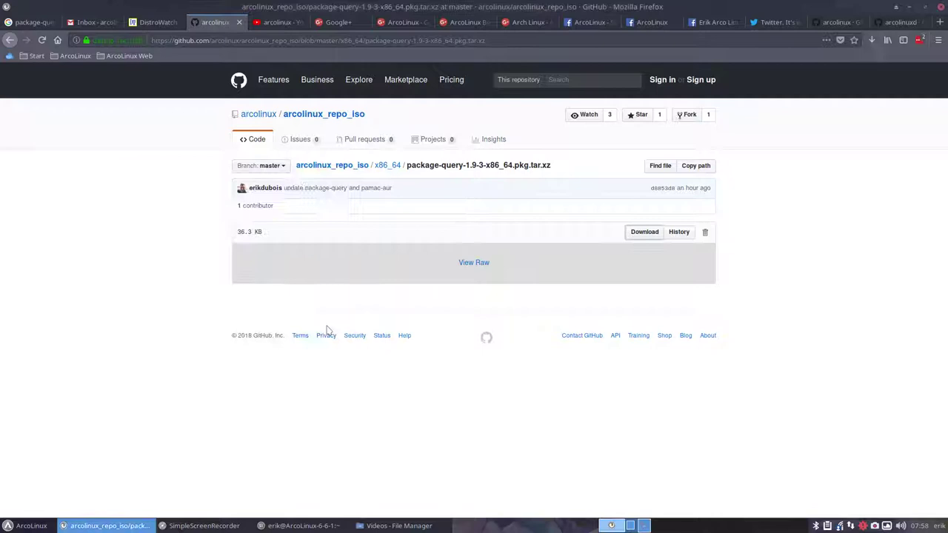
- Save pamac-aur-6.3.2-1-x86_64.pkg.tar.xz from GitHub and show the recent downloads list
{"action": "left_click", "coordinate": [10, 40]}
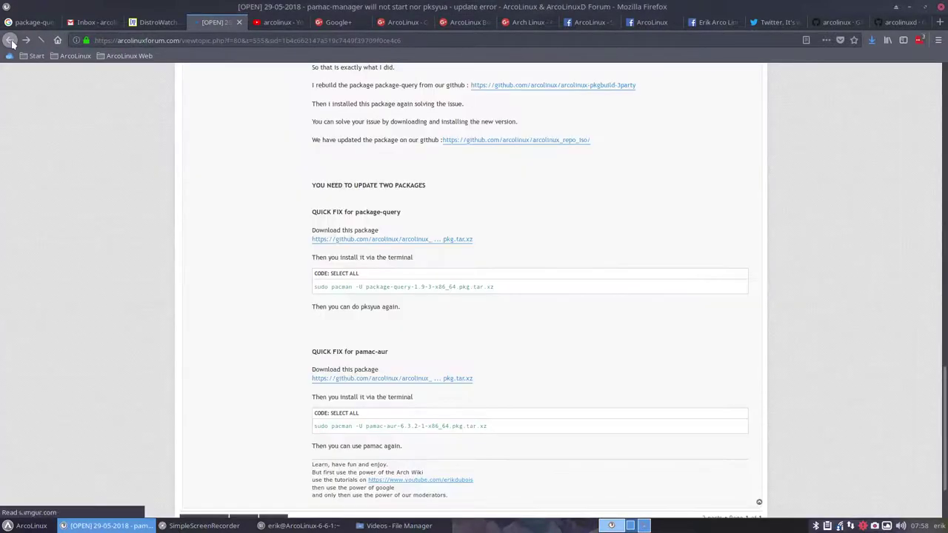
{"action": "left_click", "coordinate": [438, 381]}
{"action": "left_click", "coordinate": [648, 232]}
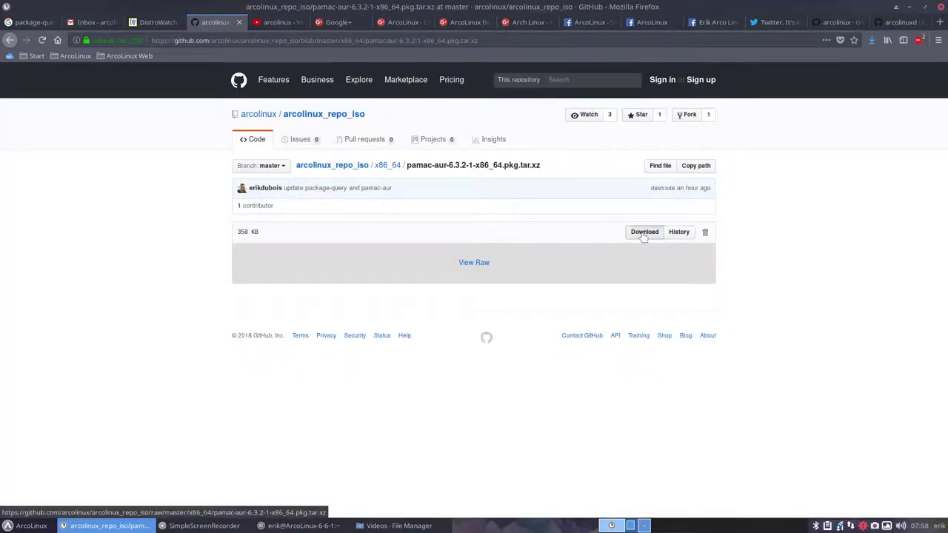
{"action": "left_click", "coordinate": [161, 277]}
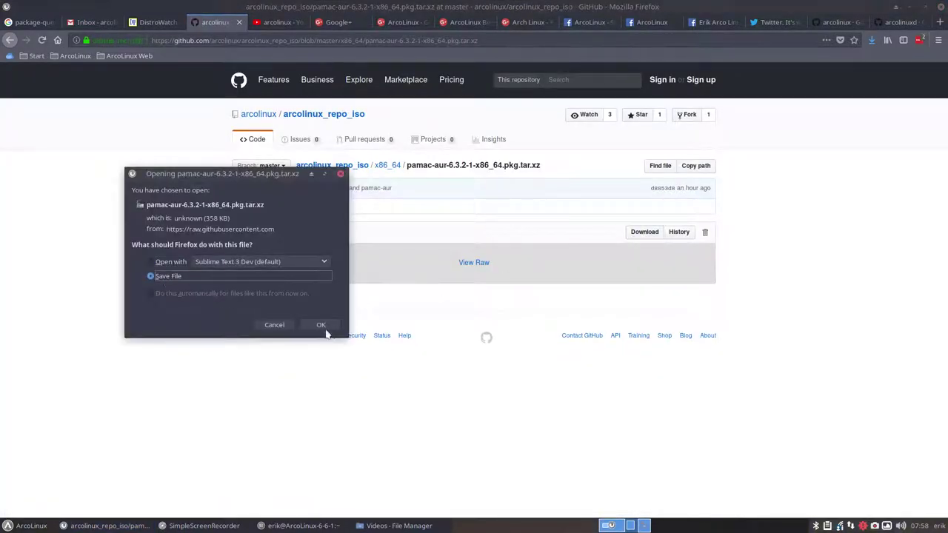
{"action": "left_click", "coordinate": [320, 325]}
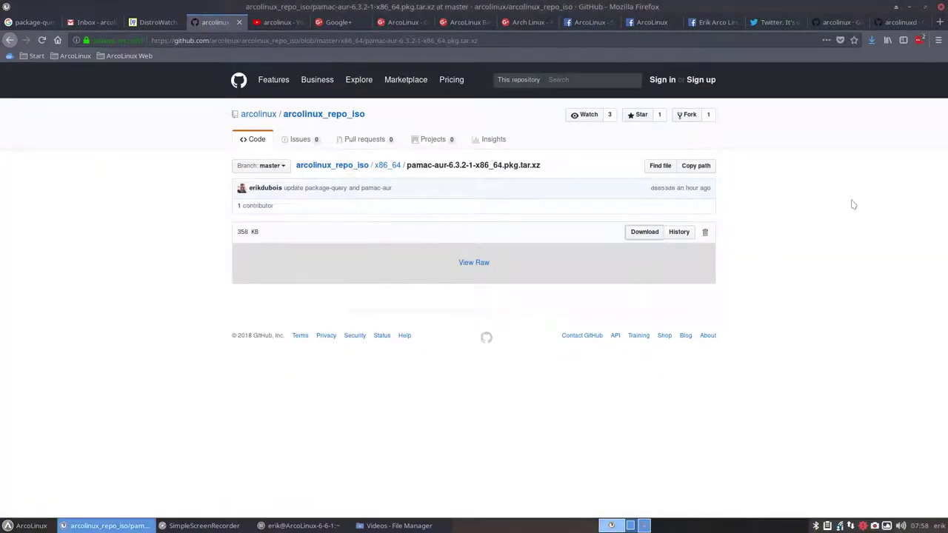
{"action": "left_click", "coordinate": [870, 40]}
- Open the Downloads folder and delete the six unrelated files, keeping both package files
{"action": "left_click", "coordinate": [869, 68]}
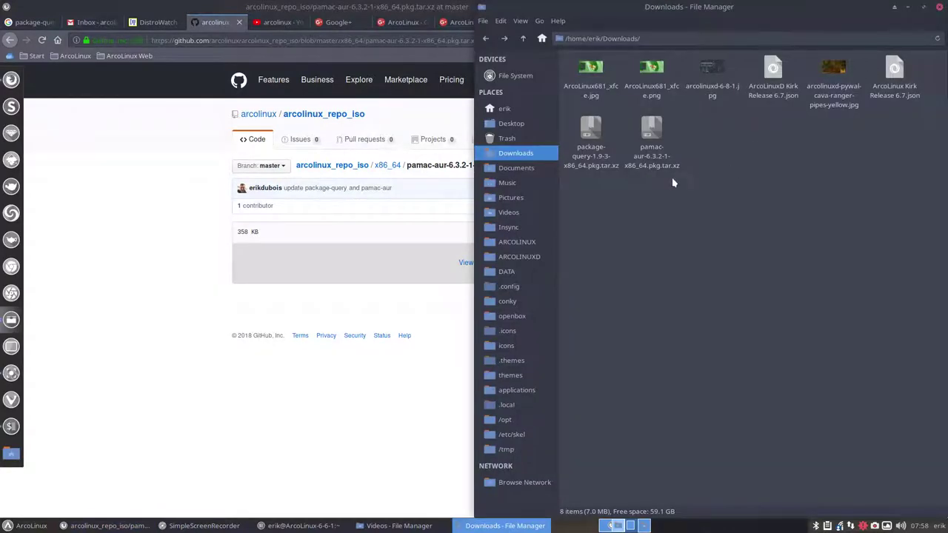
{"action": "left_click_drag", "start_coordinate": [562, 63], "coordinate": [906, 91]}
{"action": "key", "text": "Delete"}
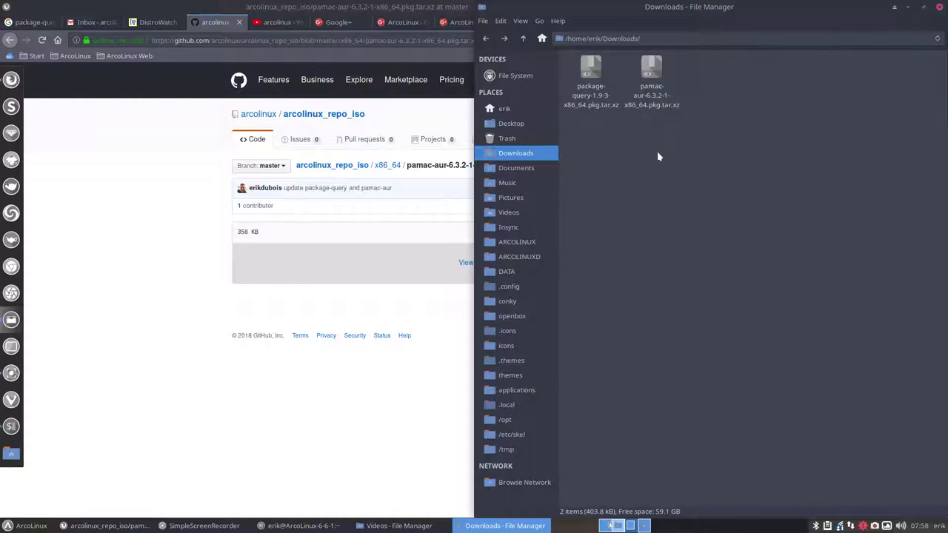
- Return to the forum fix, select the package-query install command, and tile Firefox and Thunar side by side
{"action": "left_click", "coordinate": [451, 12]}
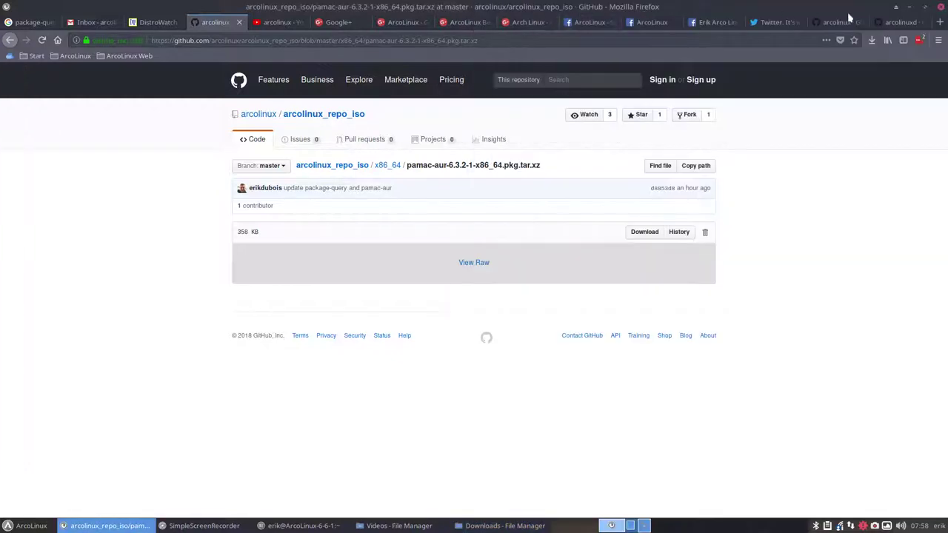
{"action": "left_click", "coordinate": [10, 40]}
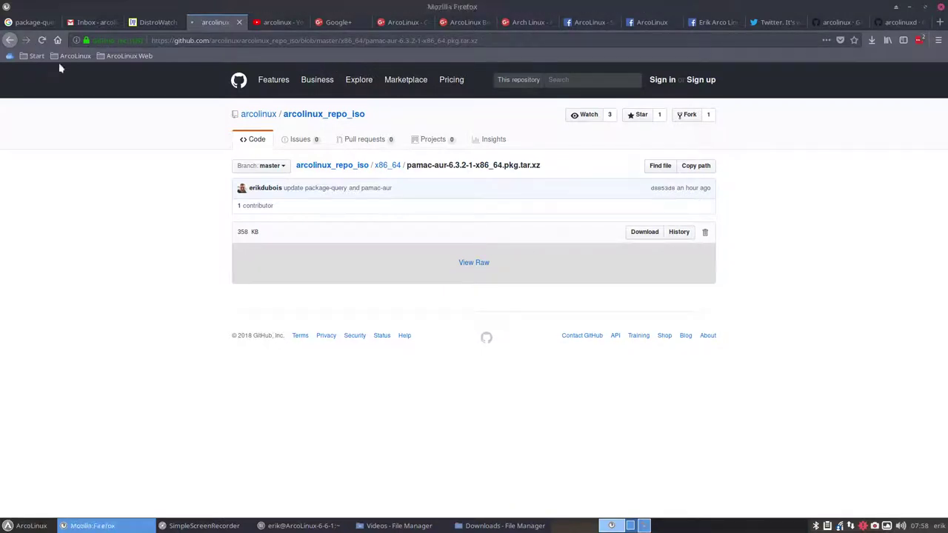
{"action": "left_click_drag", "start_coordinate": [495, 288], "coordinate": [314, 289]}
{"action": "left_click_drag", "start_coordinate": [501, 7], "coordinate": [4, 119]}
{"action": "left_click", "coordinate": [690, 136]}
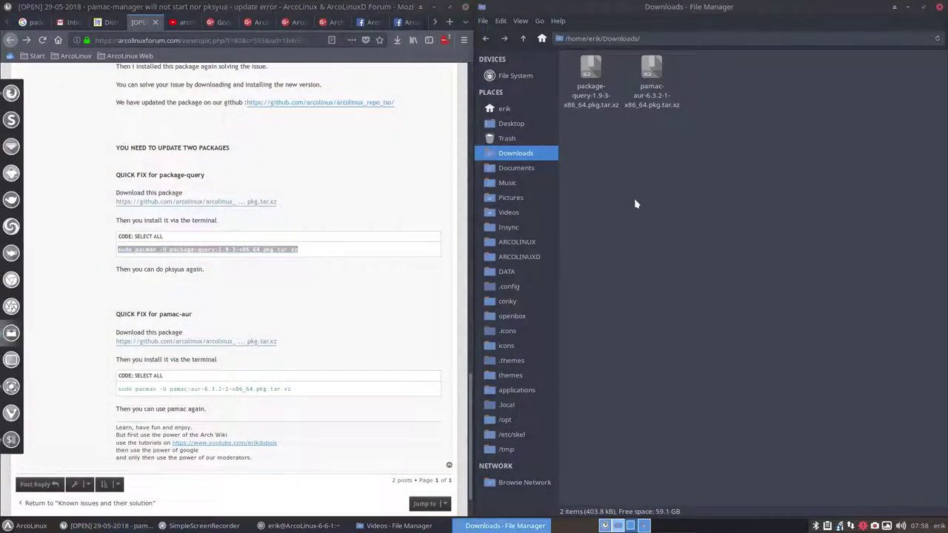
{"action": "left_click_drag", "start_coordinate": [716, 12], "coordinate": [947, 1]}
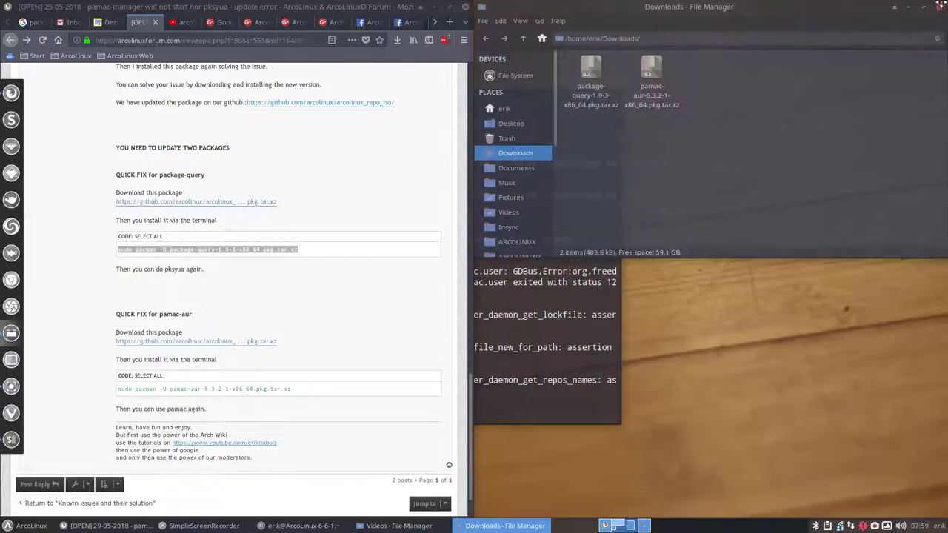
- Open a terminal in Downloads, tile it bottom-right, and copy the package-query install command
{"action": "right_click", "coordinate": [735, 162]}
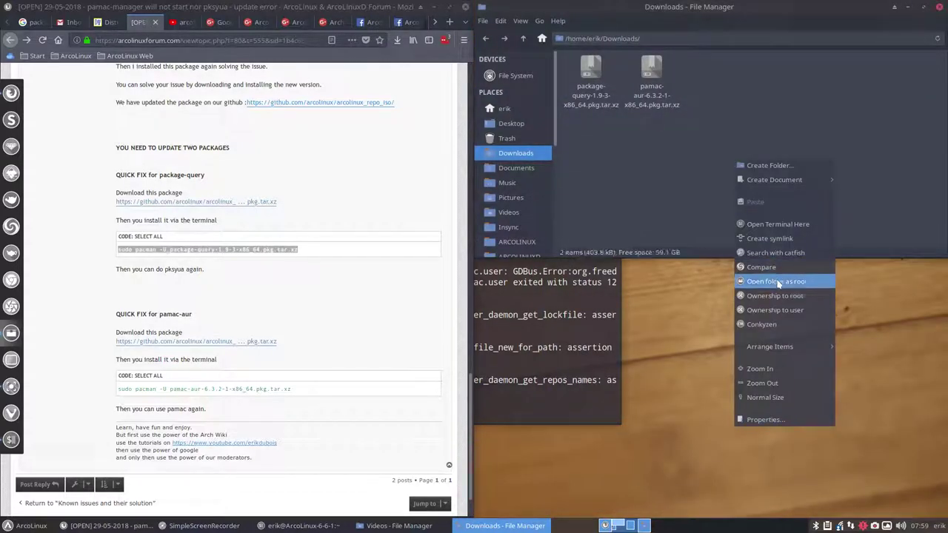
{"action": "left_click", "coordinate": [776, 224]}
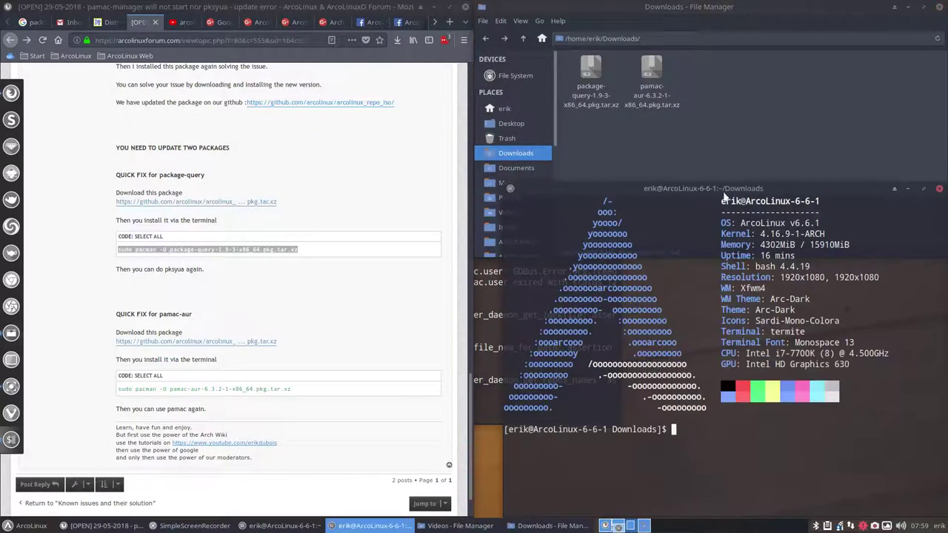
{"action": "left_click_drag", "start_coordinate": [724, 196], "coordinate": [944, 515]}
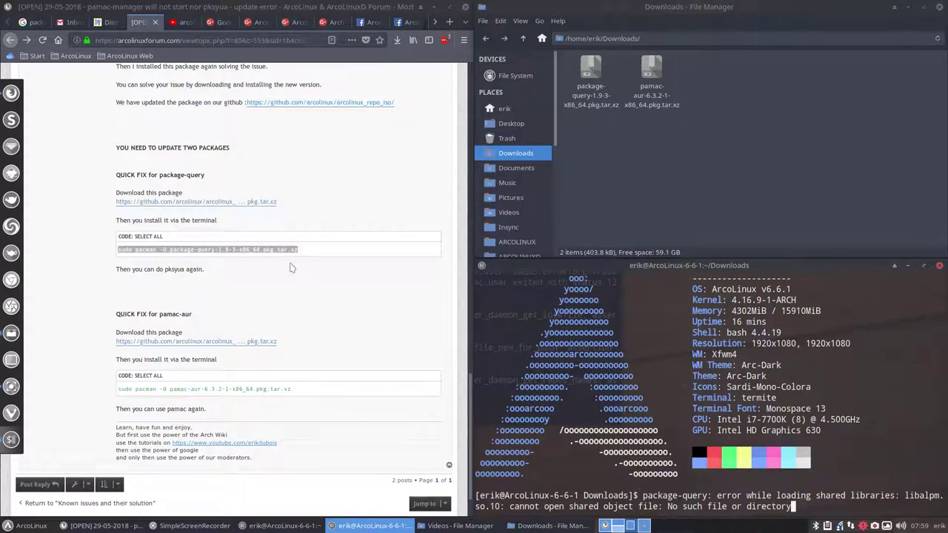
{"action": "left_click_drag", "start_coordinate": [299, 250], "coordinate": [118, 251]}
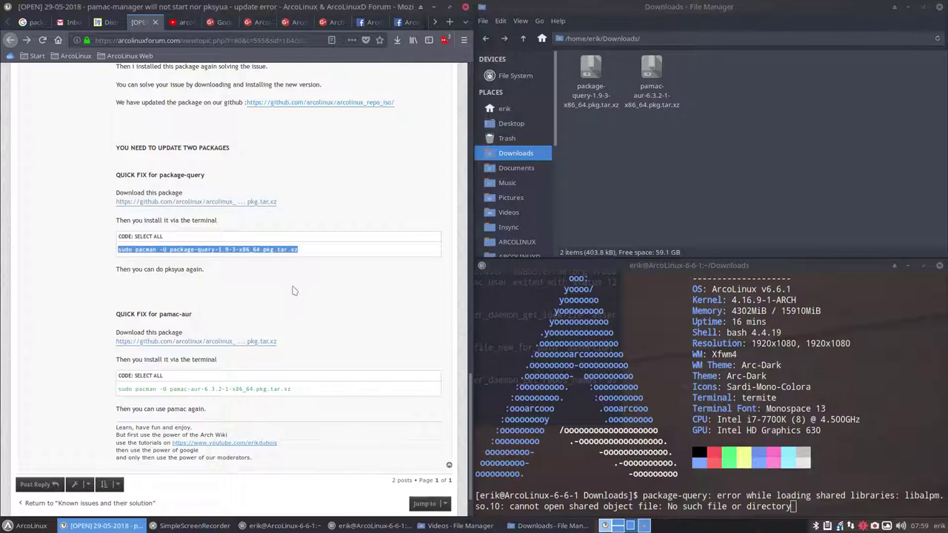
- Cancel the hung command, upgrade package-query to 1.9-3 with sudo pacman -U, then copy the pamac-aur command
{"action": "left_click", "coordinate": [786, 482]}
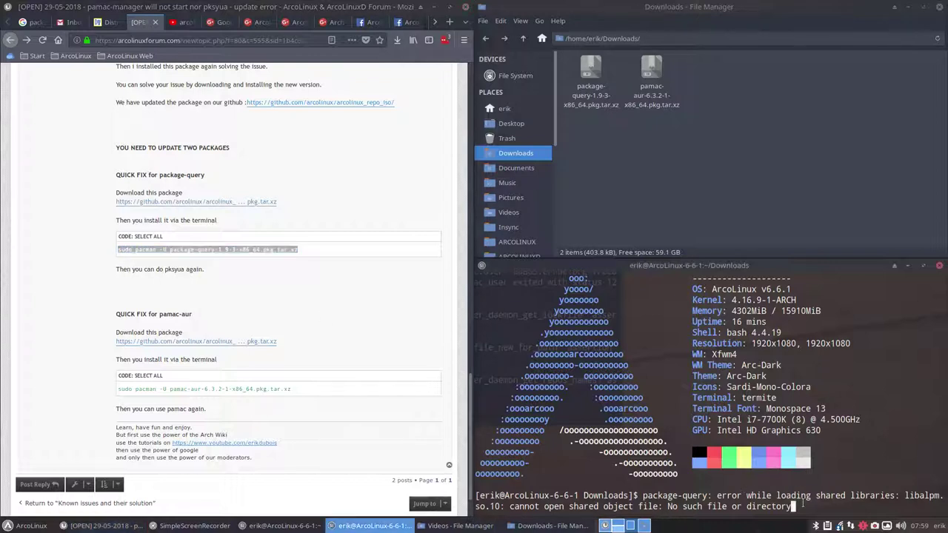
{"action": "key", "text": "ctrl+c"}
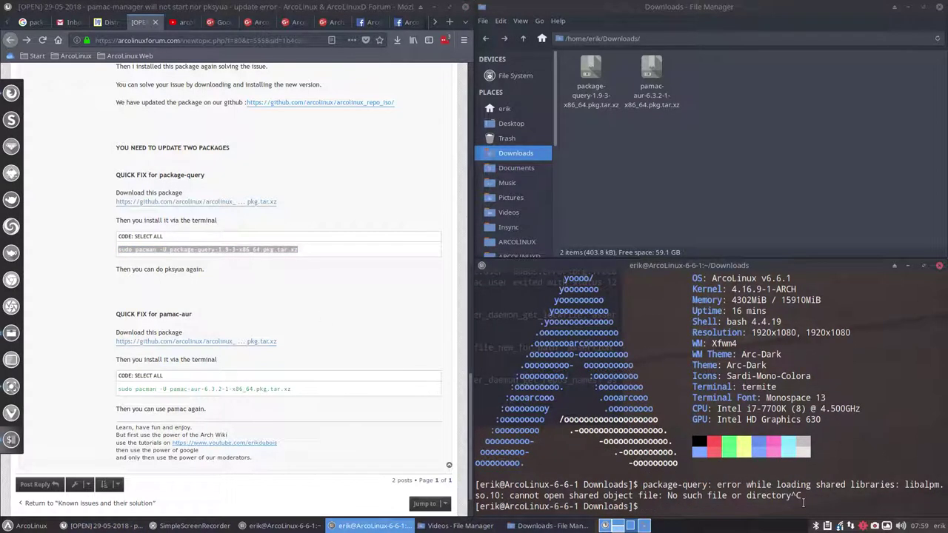
{"action": "middle_click", "coordinate": [803, 502]}
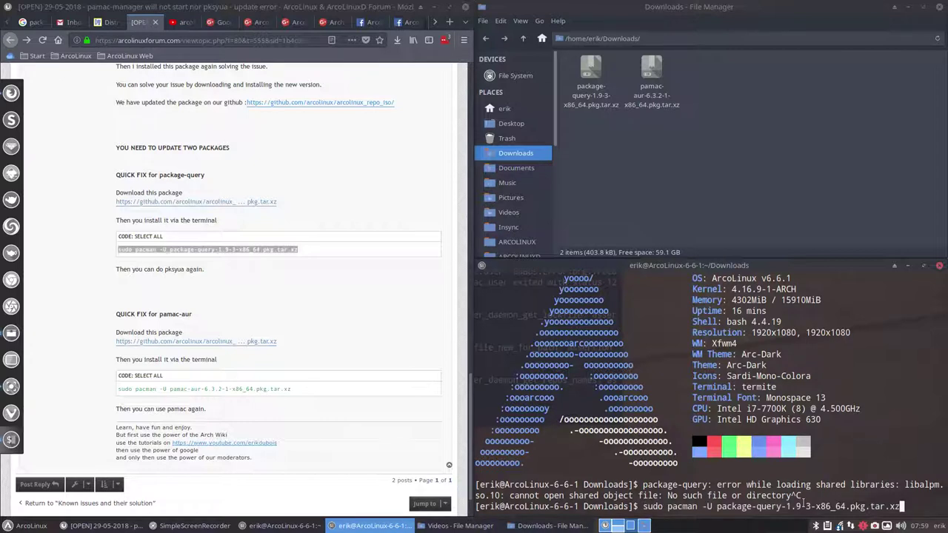
{"action": "key", "text": "Return"}
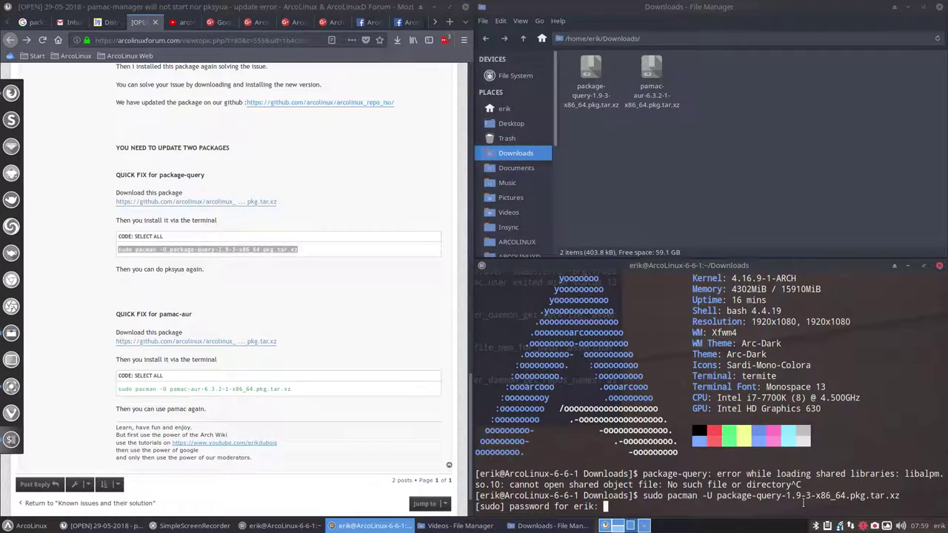
{"action": "key", "text": "Return"}
{"action": "type", "text": "y"}
{"action": "key", "text": "Return"}
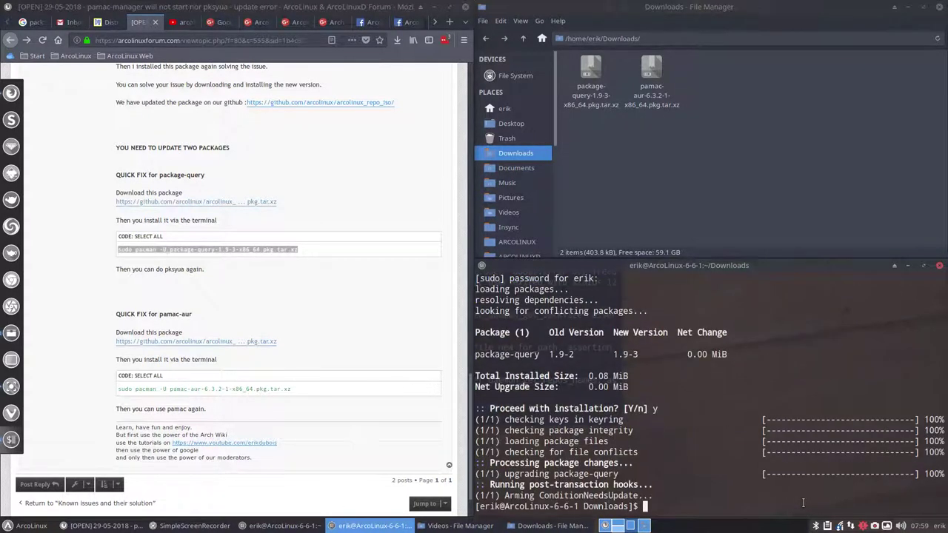
{"action": "left_click_drag", "start_coordinate": [293, 389], "coordinate": [118, 393]}
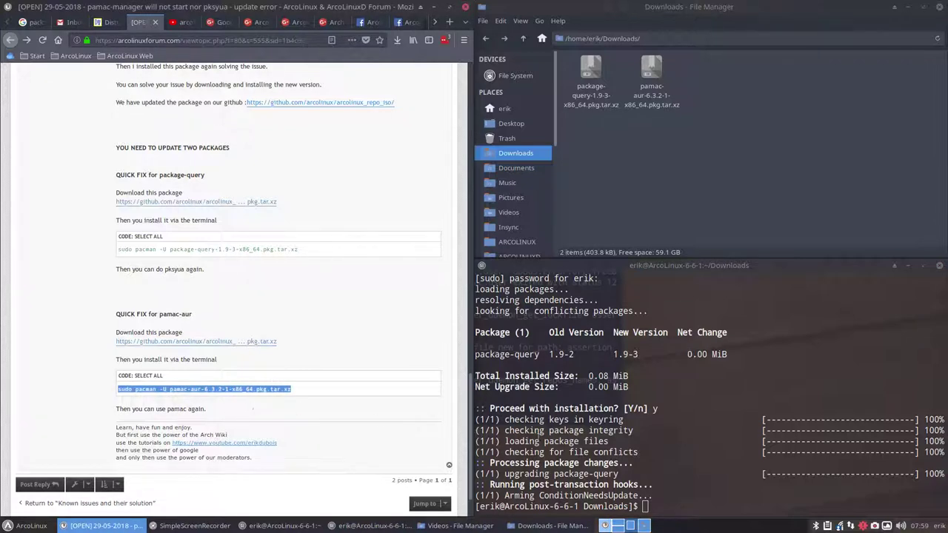
- Paste and run sudo pacman -U to upgrade pamac-aur to 6.3.2-1, confirming with y
{"action": "left_click", "coordinate": [715, 498]}
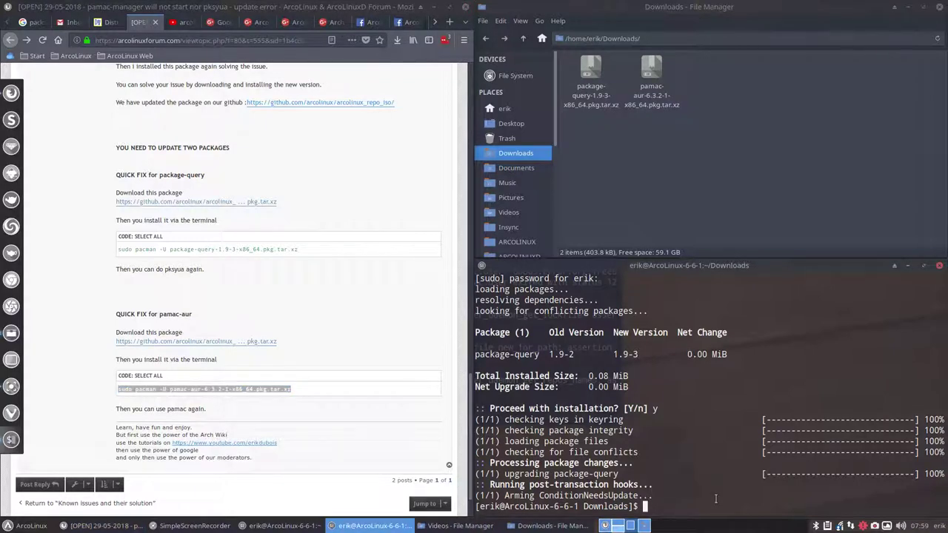
{"action": "key", "text": "ctrl+shift+v"}
{"action": "key", "text": "Return"}
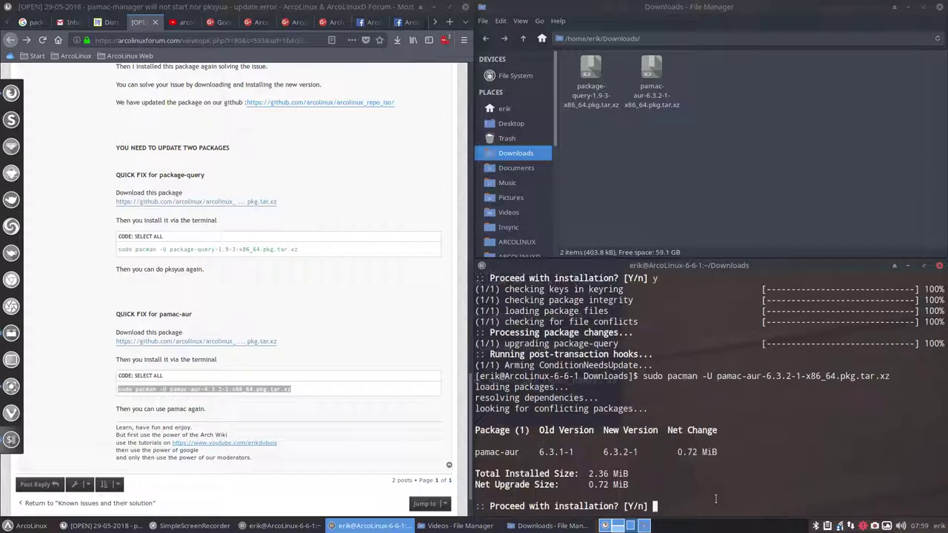
{"action": "type", "text": "y"}
{"action": "key", "text": "Return"}
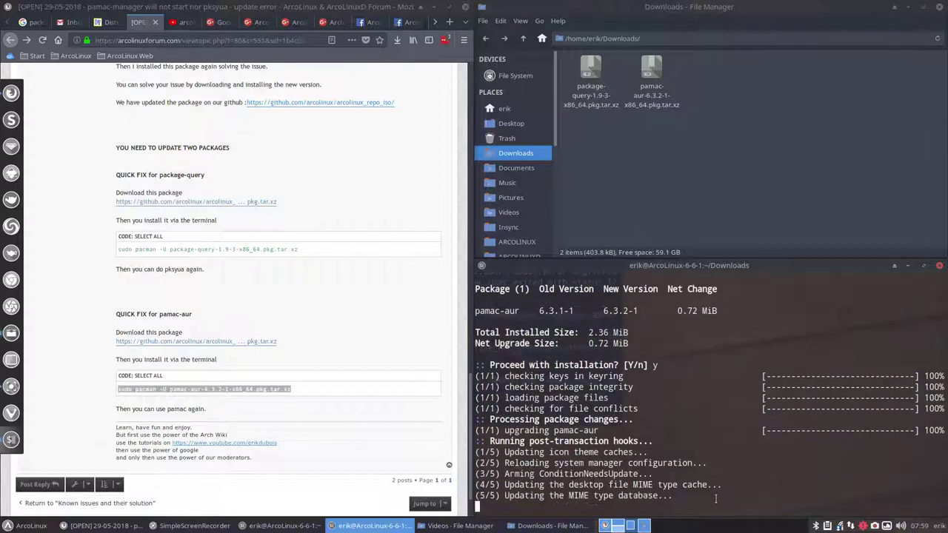
- Rerun pksyua successfully and check pamac's Updates window
{"action": "type", "text": "pksyua"}
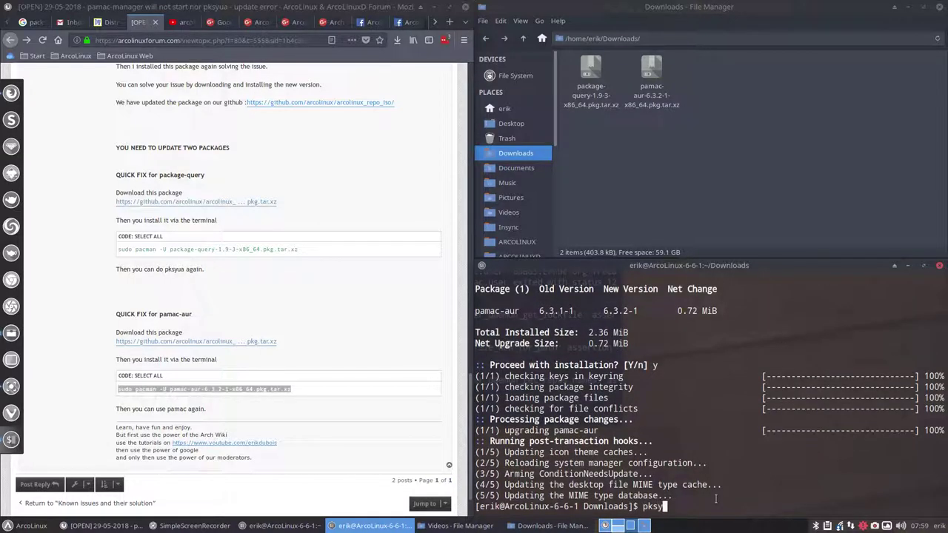
{"action": "key", "text": "Return"}
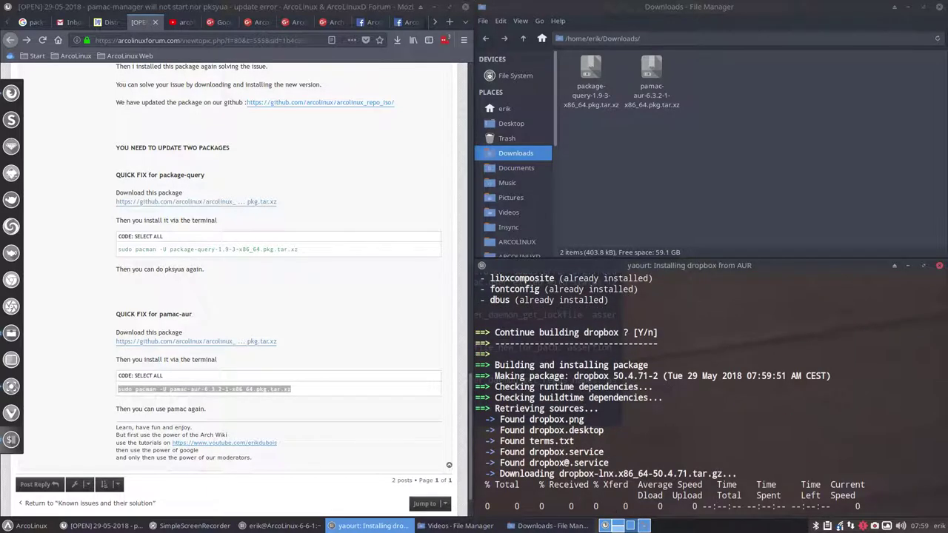
{"action": "left_click", "coordinate": [852, 526]}
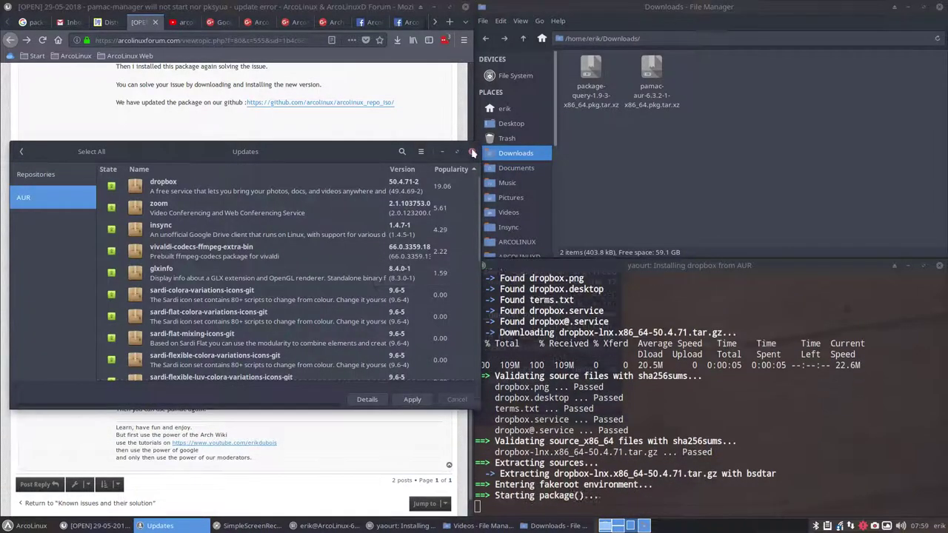
{"action": "left_click", "coordinate": [472, 152]}
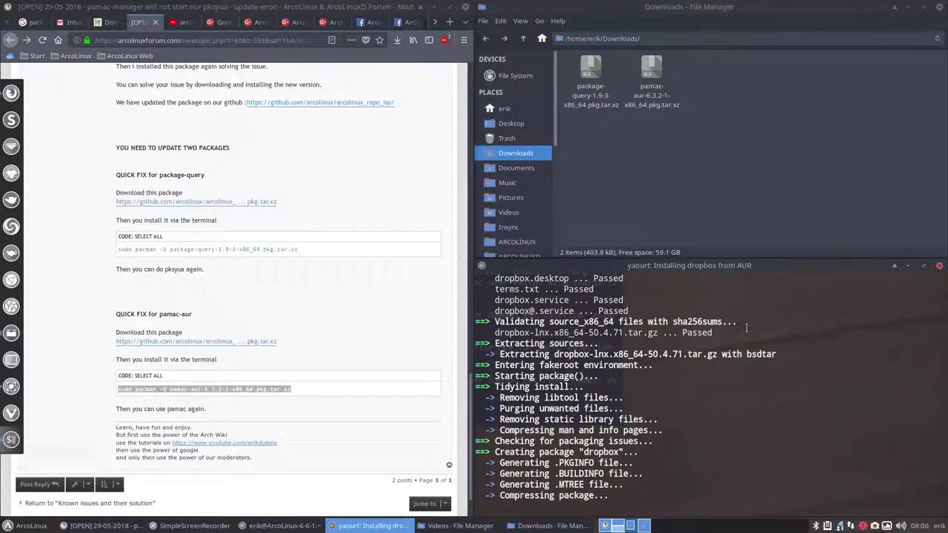
- Scroll the forum thread back up and select the word libalpm in the error
{"action": "left_click", "coordinate": [288, 294]}
{"action": "scroll", "coordinate": [289, 295], "scroll_direction": "up", "scroll_amount": 4}
{"action": "scroll", "coordinate": [288, 291], "scroll_direction": "up", "scroll_amount": 4}
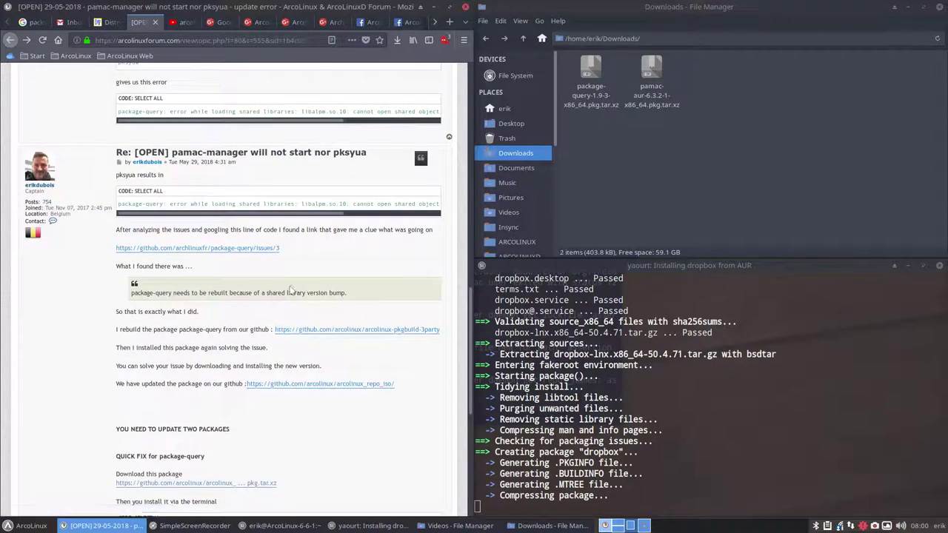
{"action": "left_click_drag", "start_coordinate": [301, 204], "coordinate": [326, 205]}
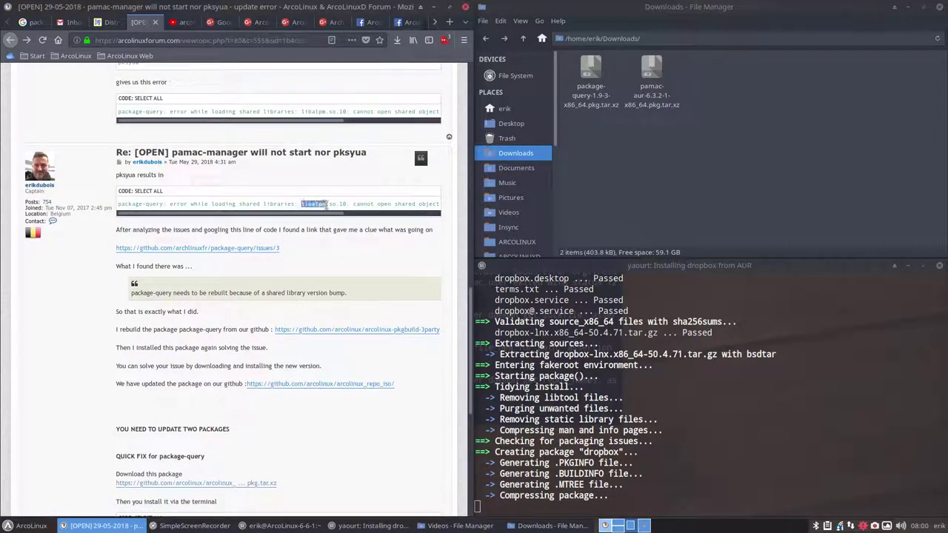